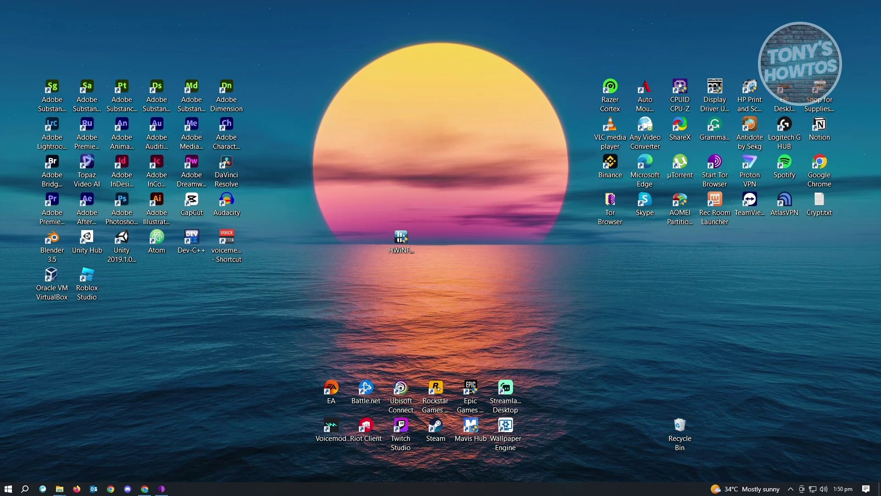
# Step: Launch Tor Browser from the Start Tor Browser shortcut in the Tor Browser folder
pyautogui.click(145, 488)
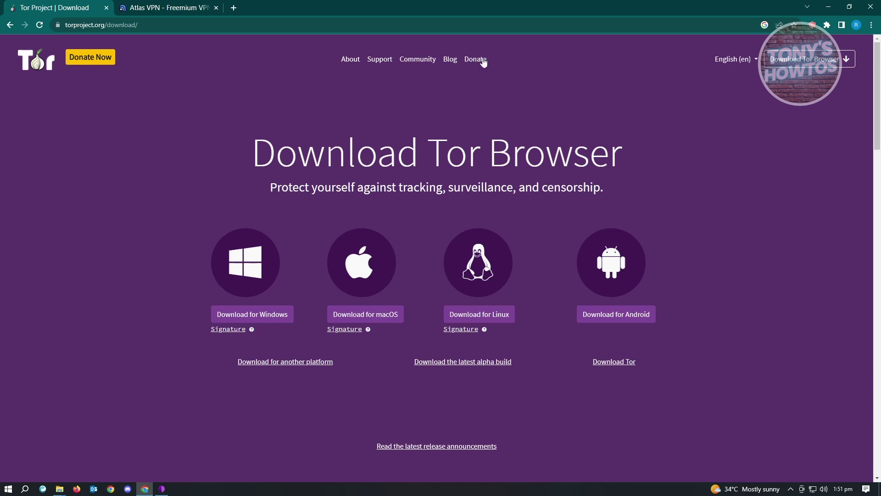
pyautogui.click(829, 7)
pyautogui.doubleClick(609, 202)
pyautogui.click(263, 77)
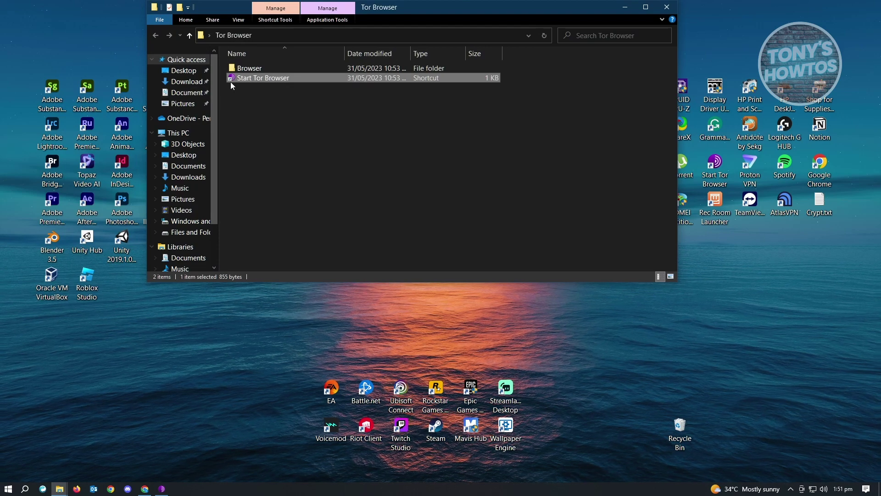
pyautogui.click(625, 8)
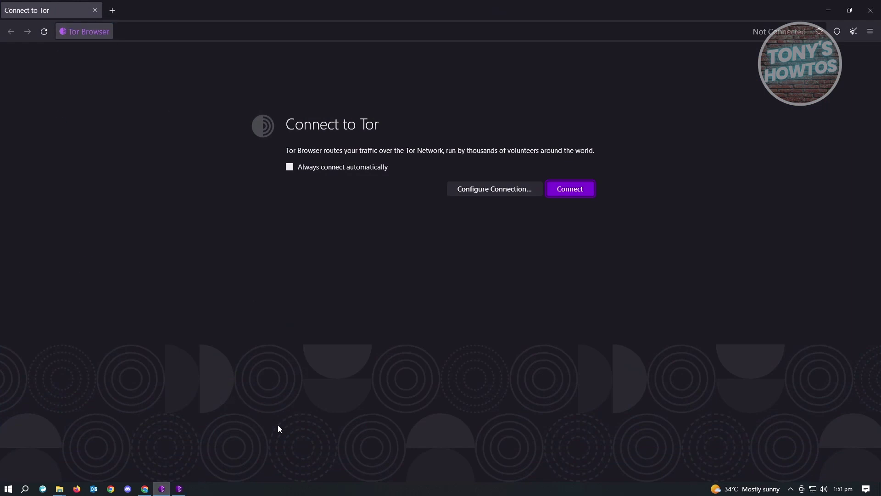
# Step: Dismiss the Close Tor Browser prompt and open Settings from Tor Browser's main menu
pyautogui.moveTo(174, 493)
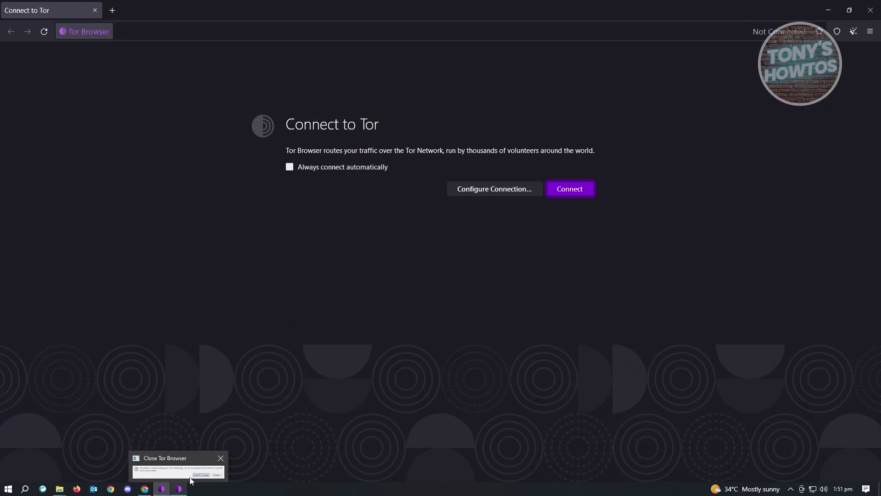
pyautogui.click(178, 465)
pyautogui.click(527, 256)
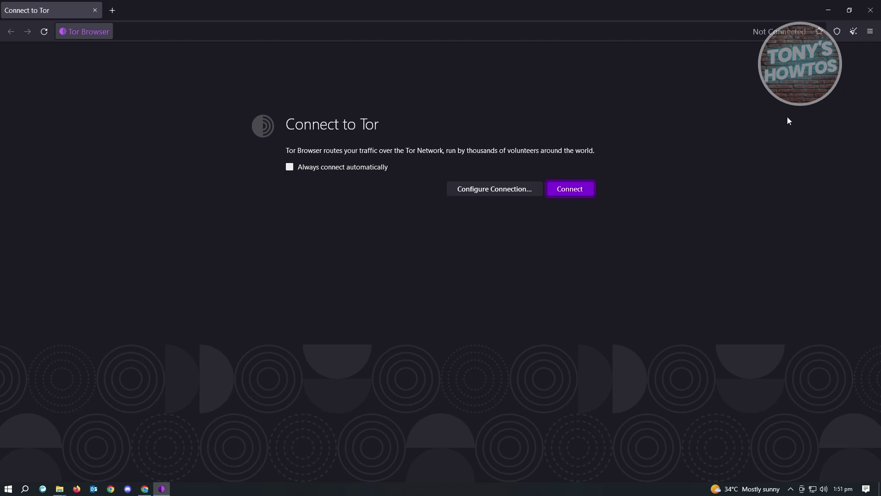
pyautogui.click(869, 32)
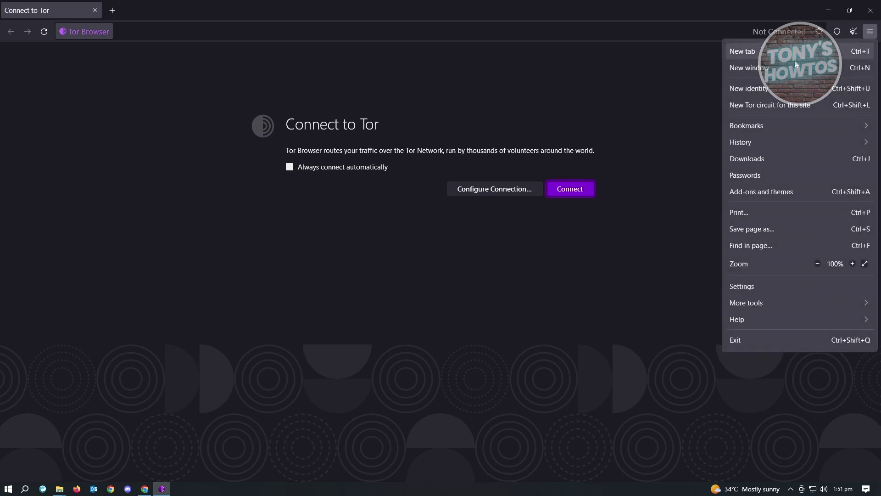
pyautogui.click(756, 288)
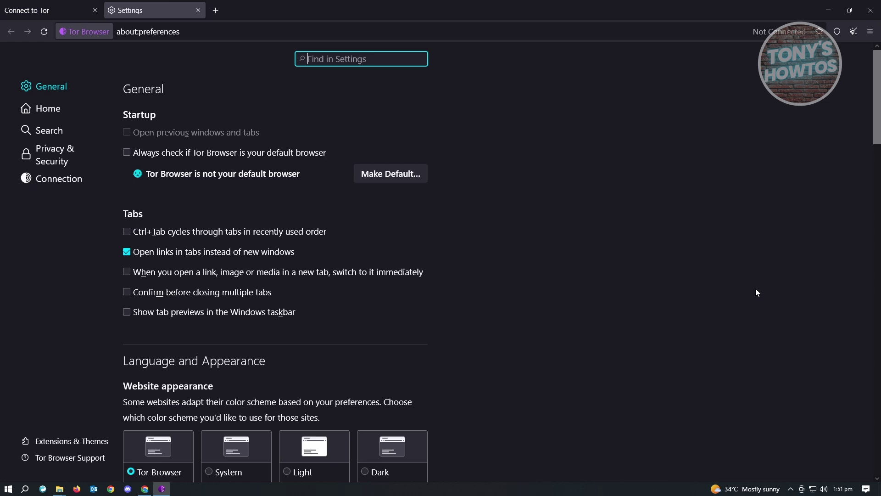
# Step: Show the Privacy & Security settings and scroll to History, where private browsing is always on
pyautogui.scroll(-3, 498, 269)
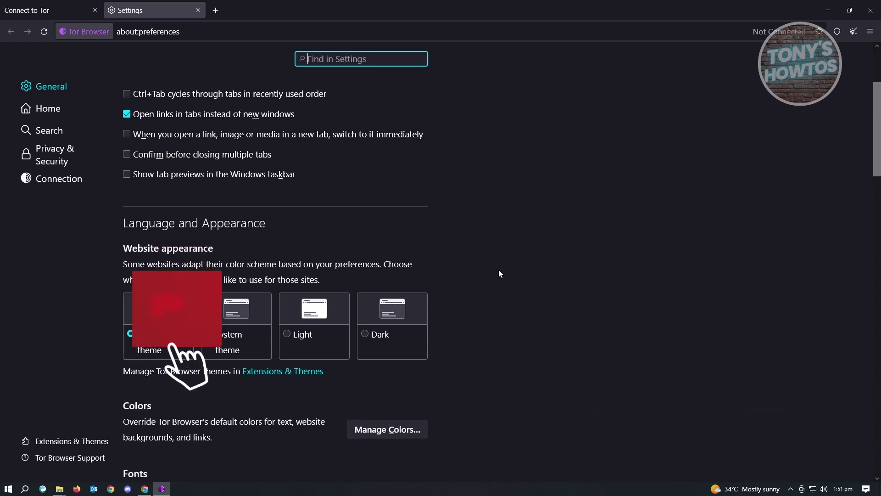
pyautogui.click(55, 155)
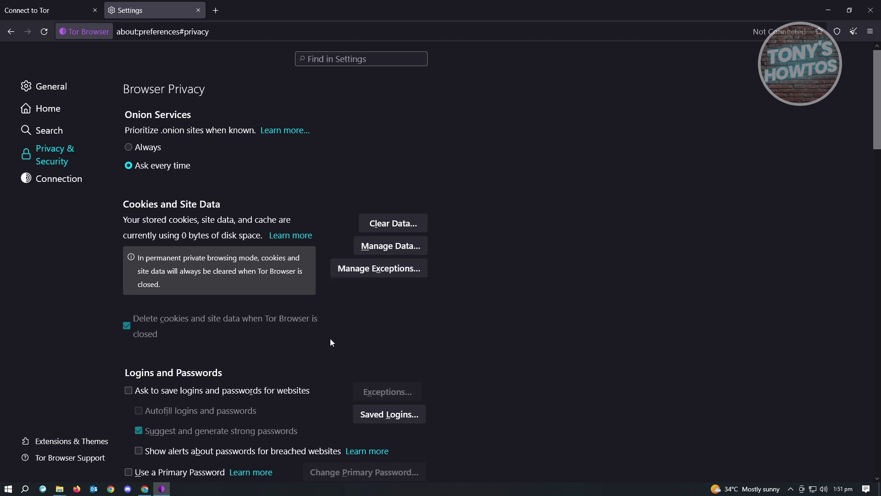
pyautogui.scroll(-3, 176, 342)
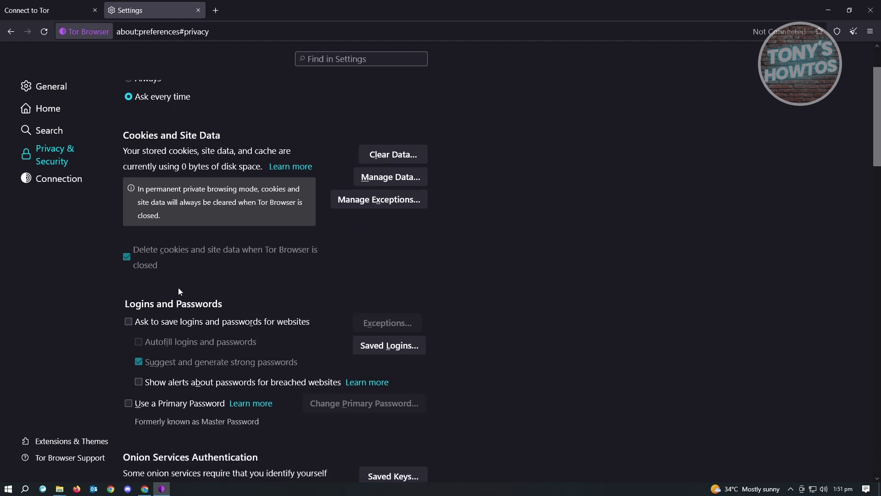
pyautogui.moveTo(135, 248); pyautogui.dragTo(180, 266)
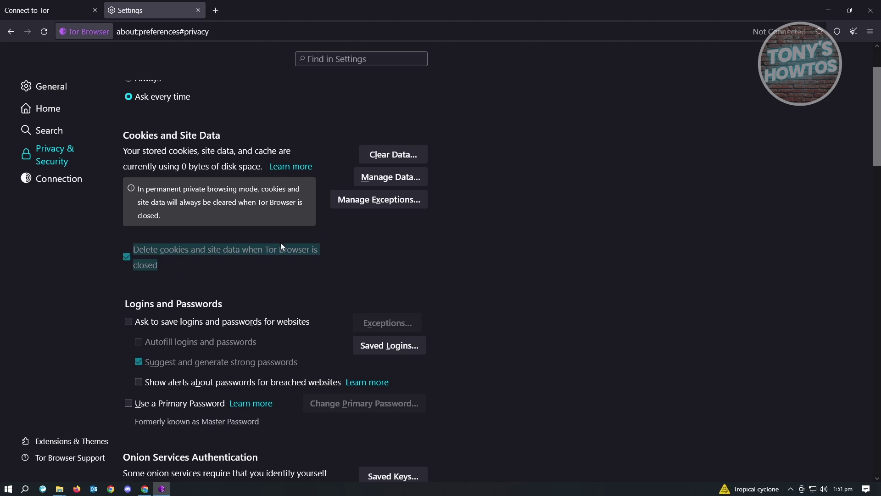
pyautogui.scroll(-5, 299, 241)
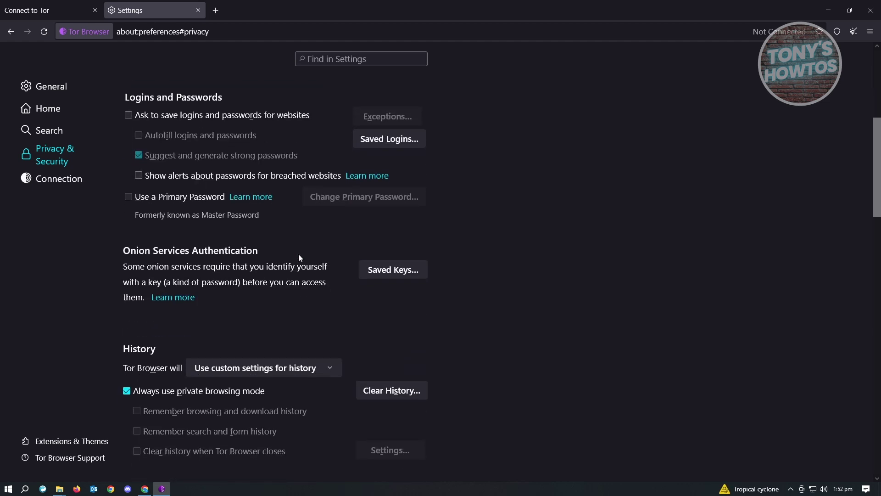
pyautogui.scroll(-3, 300, 258)
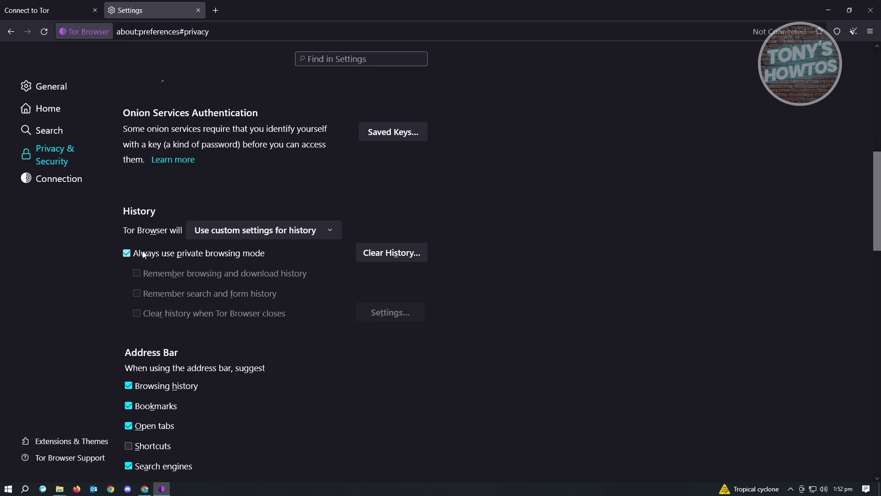
pyautogui.moveTo(144, 254); pyautogui.dragTo(269, 255)
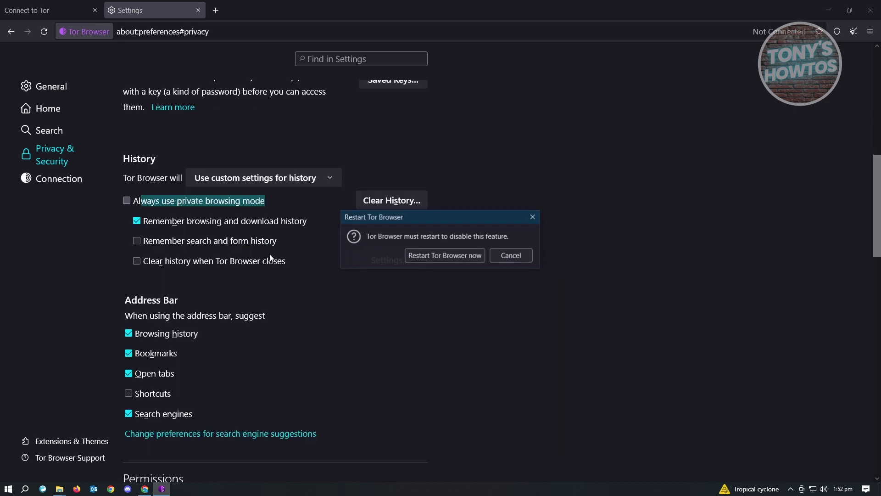
pyautogui.click(533, 219)
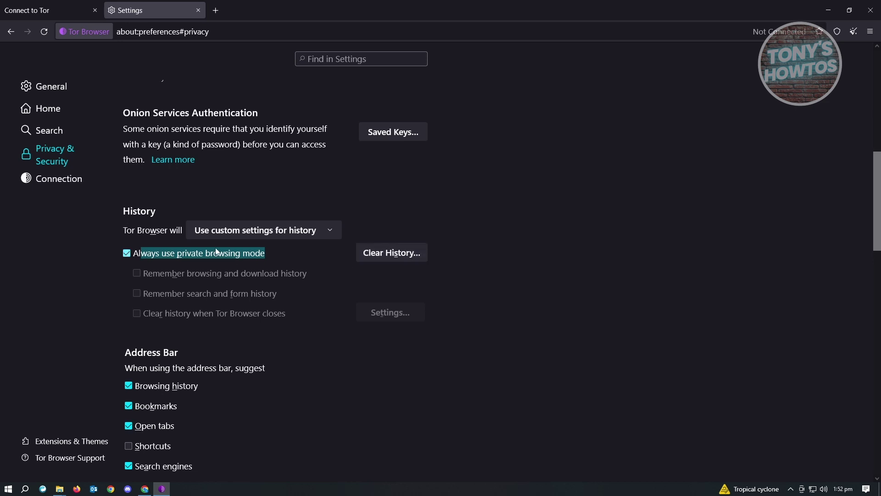
pyautogui.click(406, 252)
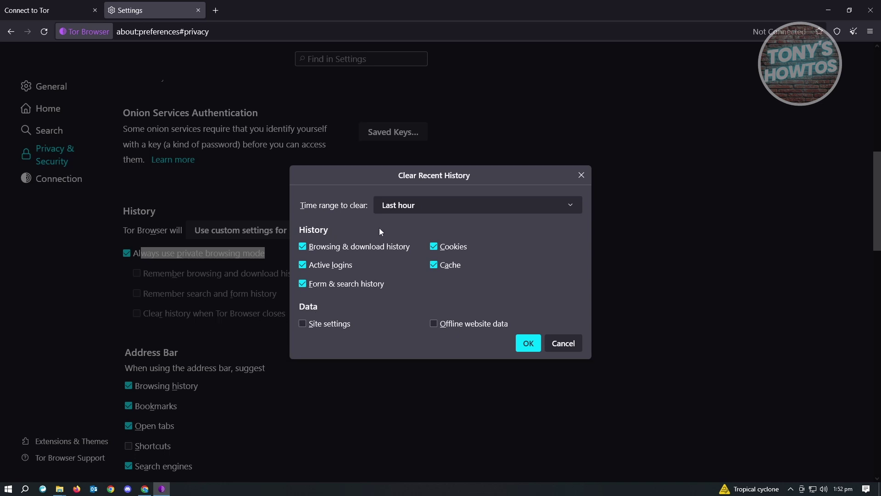
pyautogui.click(422, 205)
pyautogui.click(390, 276)
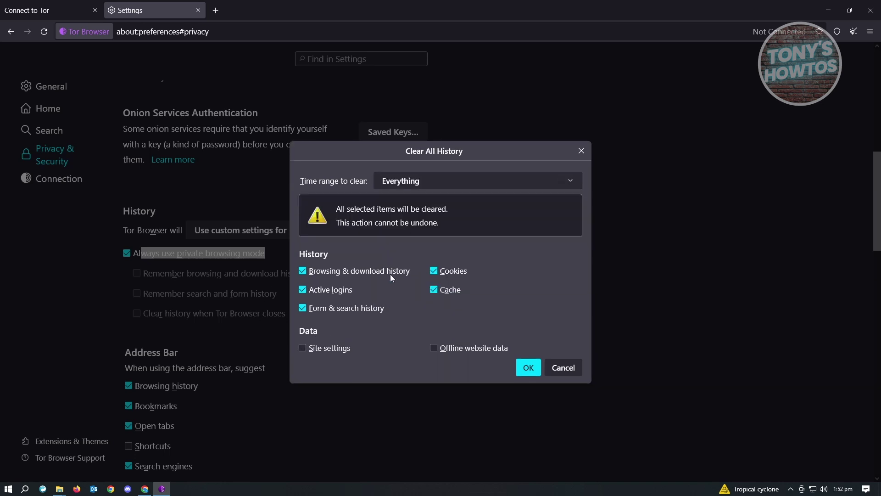
pyautogui.click(581, 151)
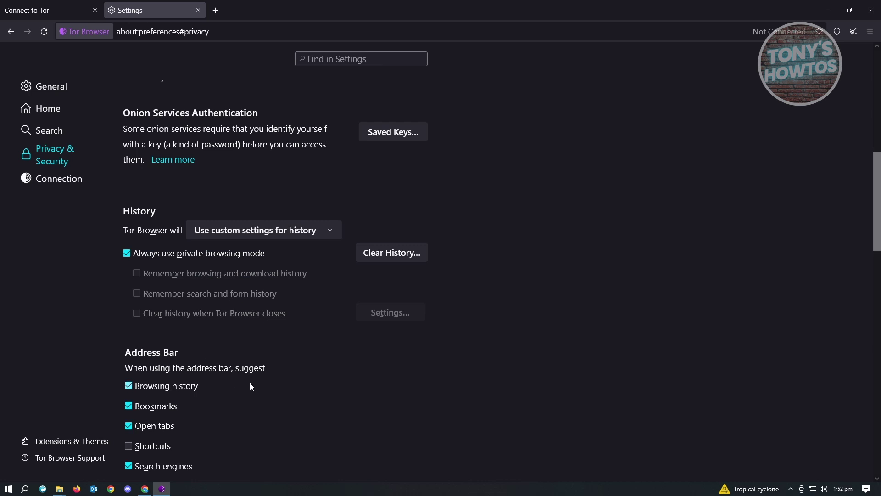
# Step: Scroll to the Security Level section and select the Safest level
pyautogui.scroll(-5, 288, 384)
pyautogui.scroll(-8, 297, 379)
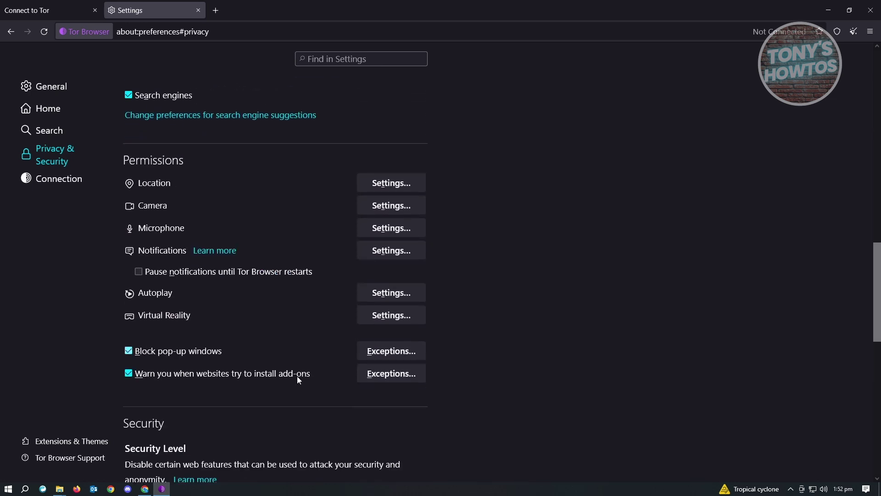
pyautogui.scroll(-1, 305, 371)
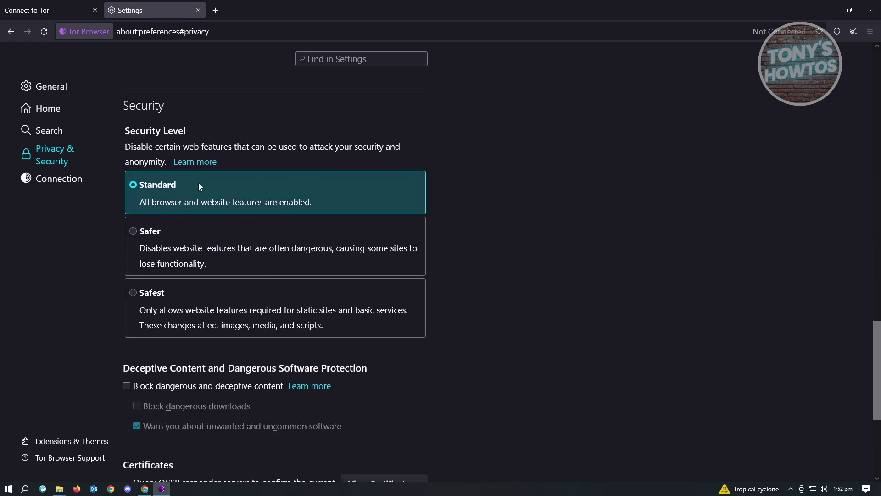
pyautogui.doubleClick(127, 106)
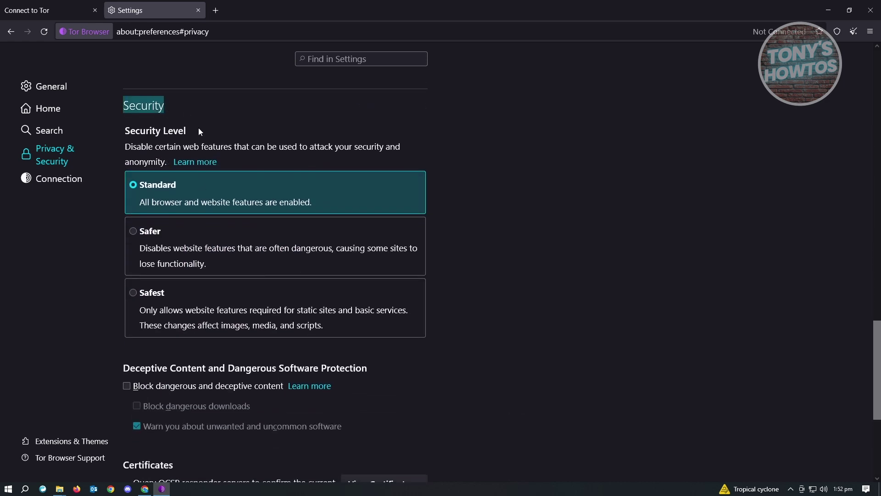
pyautogui.moveTo(198, 128); pyautogui.dragTo(119, 133)
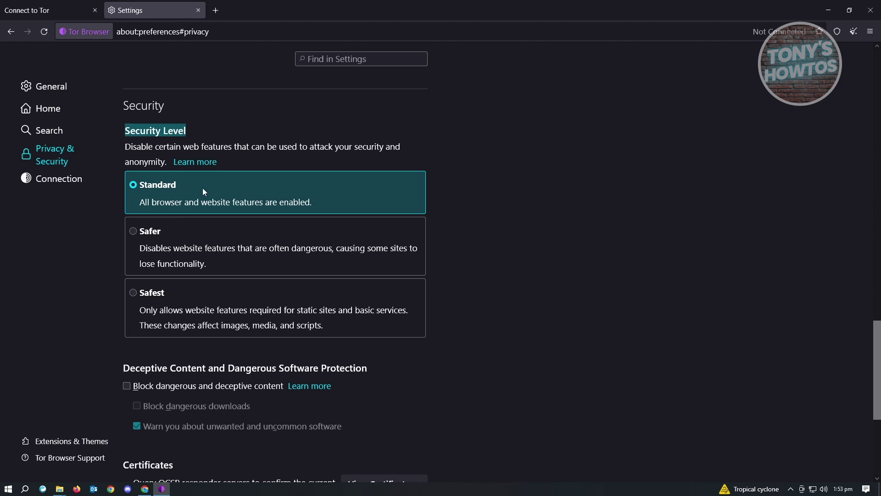
pyautogui.click(147, 295)
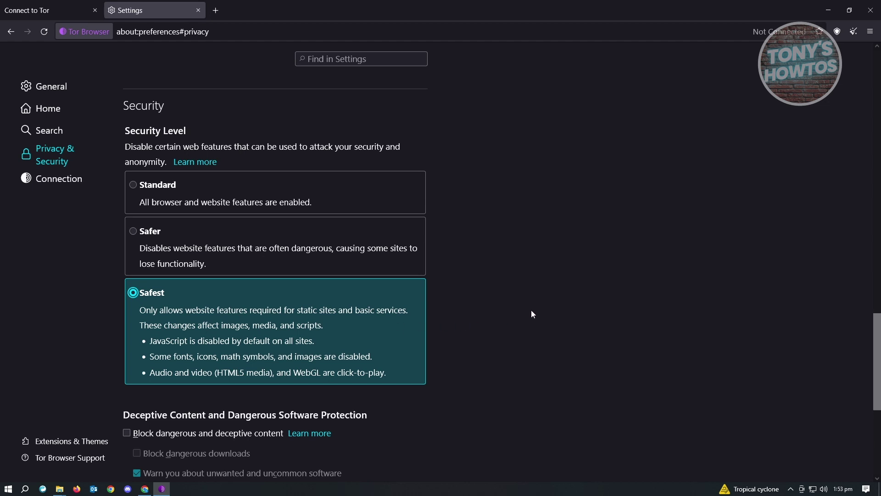
# Step: Enable 'Block dangerous and deceptive content' and 'Block dangerous downloads', then bring Chrome forward
pyautogui.scroll(-5, 532, 314)
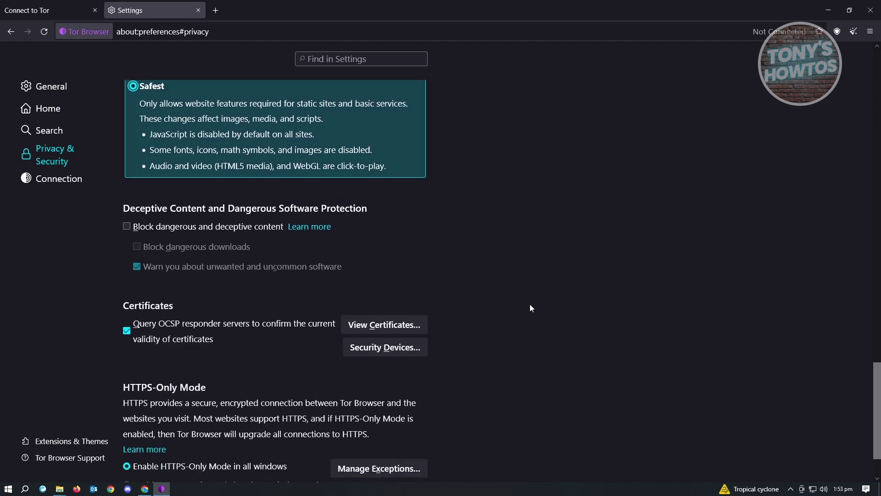
pyautogui.scroll(-2, 531, 307)
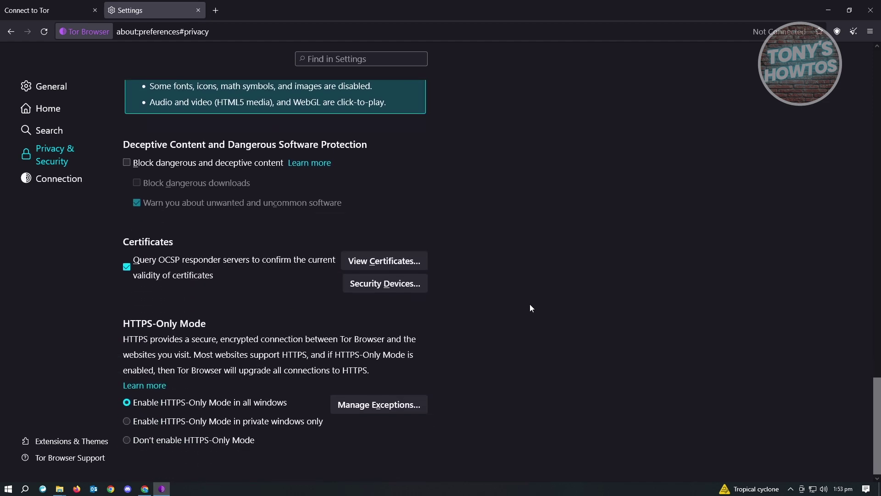
pyautogui.scroll(2, 530, 308)
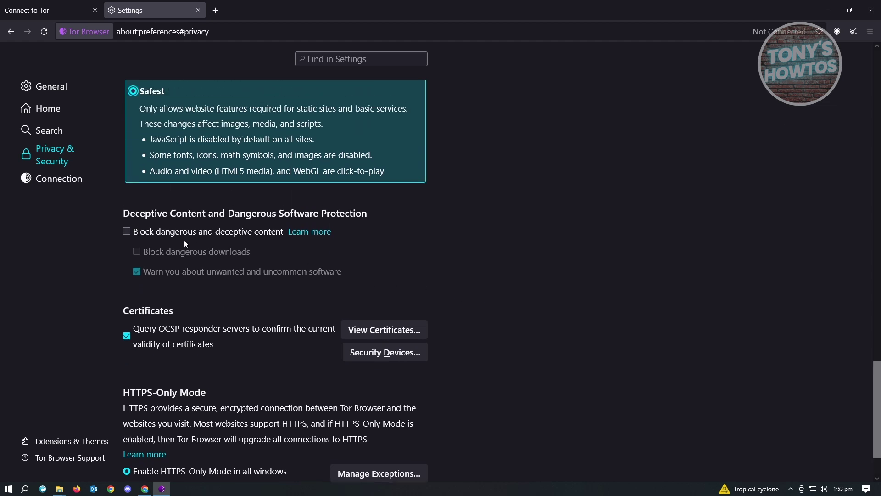
pyautogui.moveTo(122, 213); pyautogui.dragTo(393, 207)
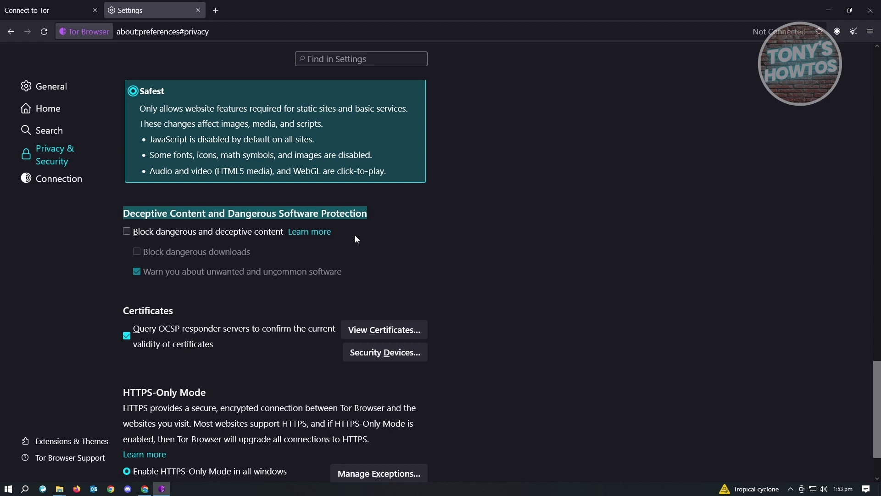
pyautogui.click(127, 231)
pyautogui.click(241, 252)
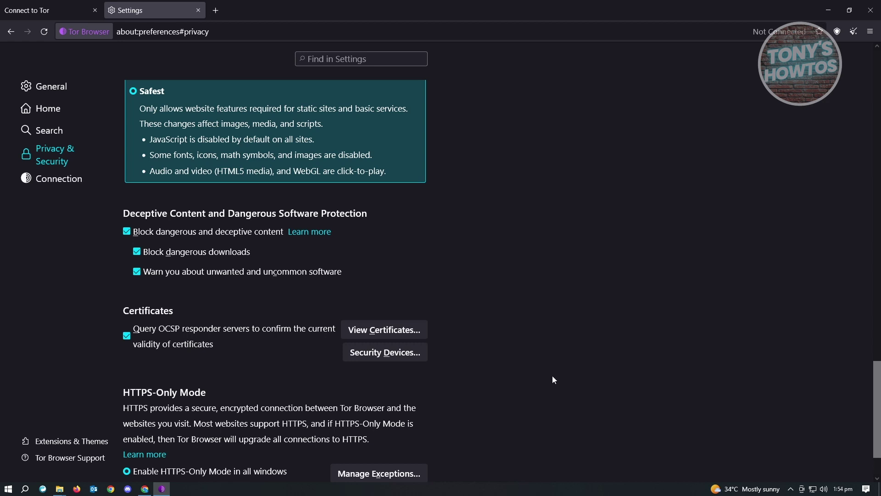
pyautogui.click(145, 489)
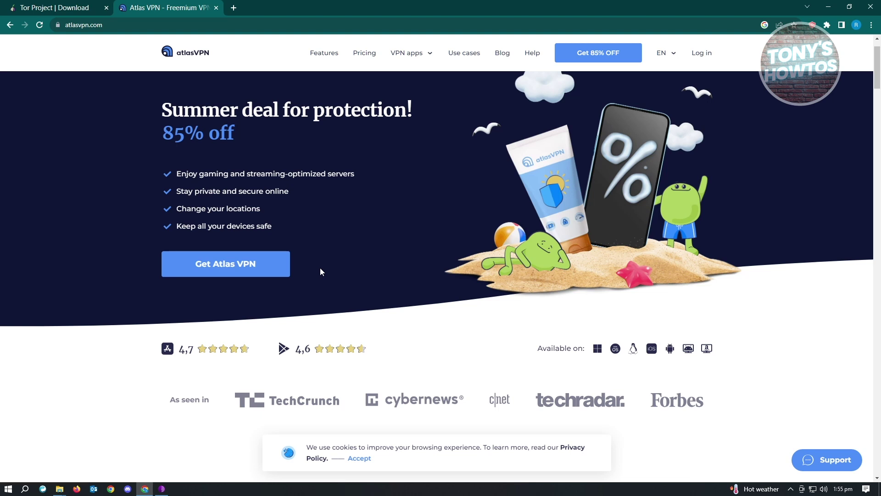
# Step: Minimize Chrome and Tor Browser and launch the Atlas VPN desktop app
pyautogui.click(834, 10)
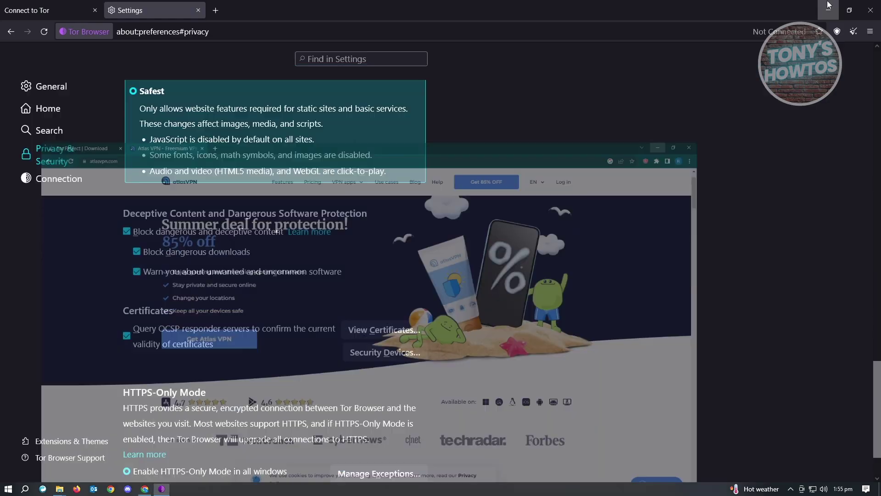
pyautogui.click(830, 11)
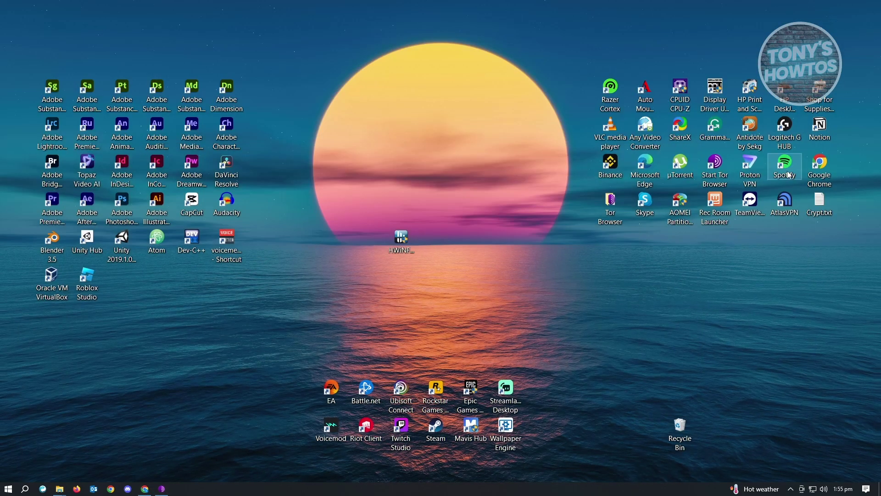
pyautogui.doubleClick(785, 203)
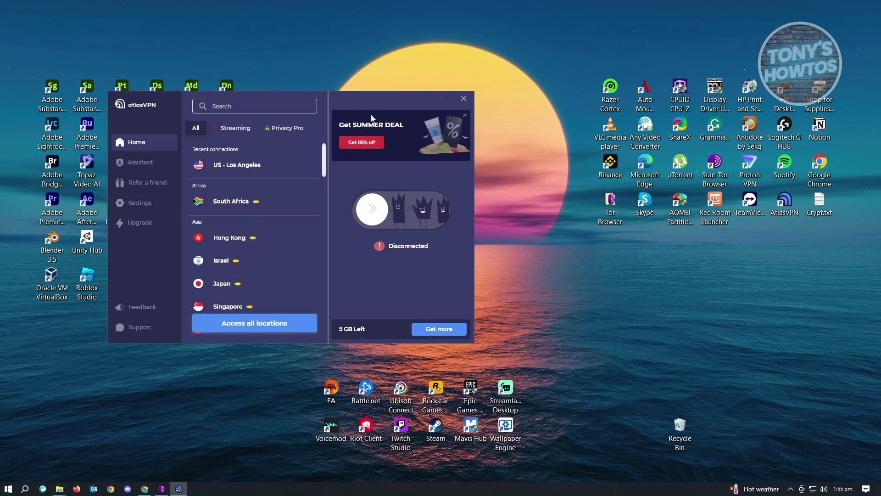
pyautogui.moveTo(367, 101); pyautogui.dragTo(483, 82)
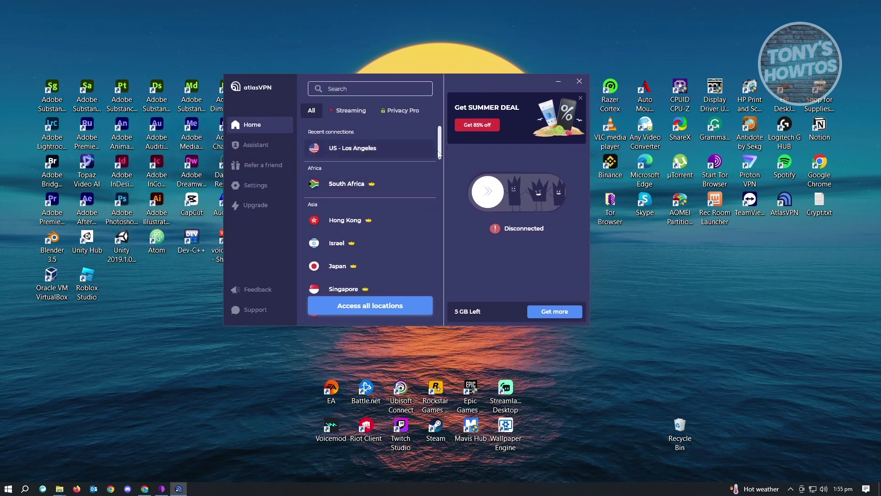
pyautogui.scroll(-5, 441, 146)
pyautogui.scroll(5, 442, 146)
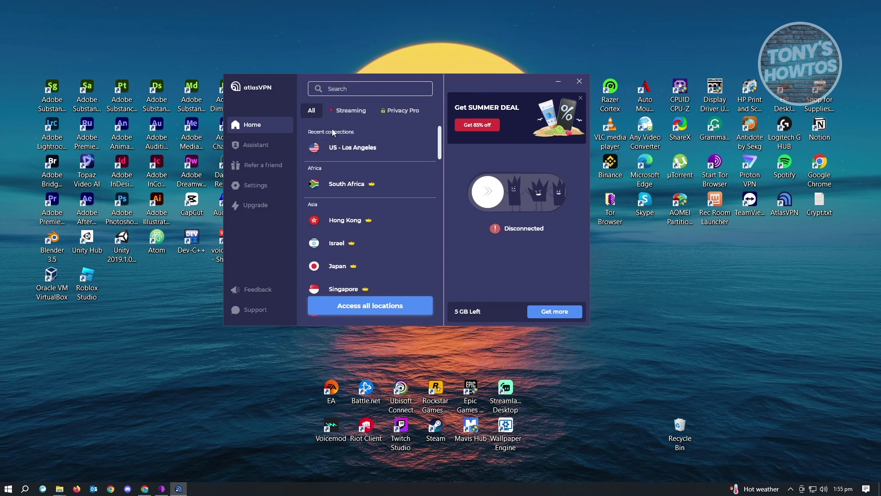
# Step: Connect Atlas VPN to US - Los Angeles, then disconnect it again
pyautogui.click(356, 150)
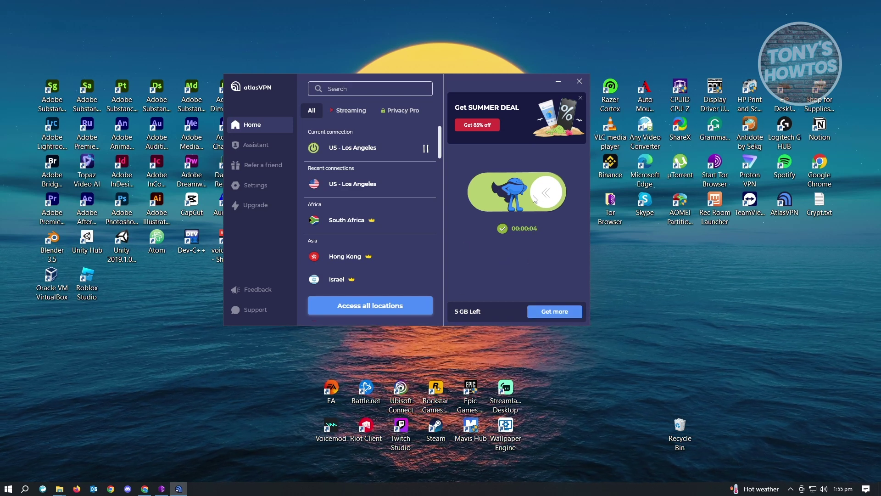
pyautogui.click(548, 201)
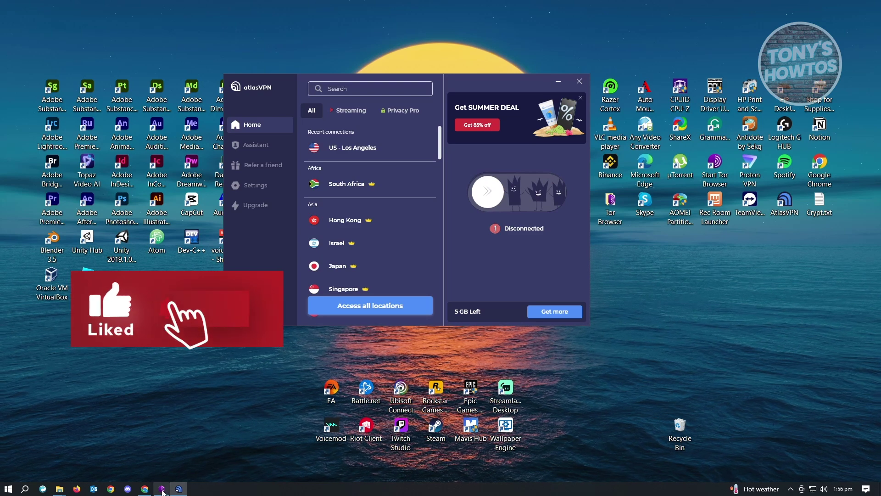
pyautogui.moveTo(162, 489)
pyautogui.click(172, 473)
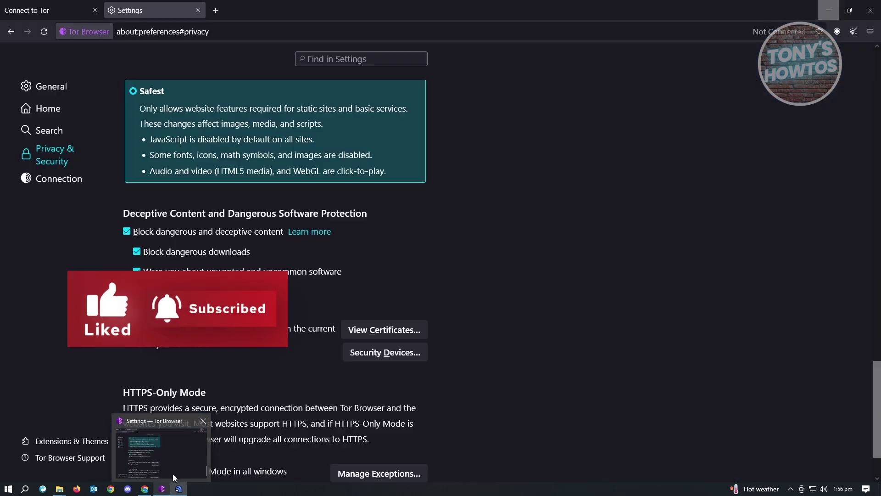
pyautogui.click(166, 489)
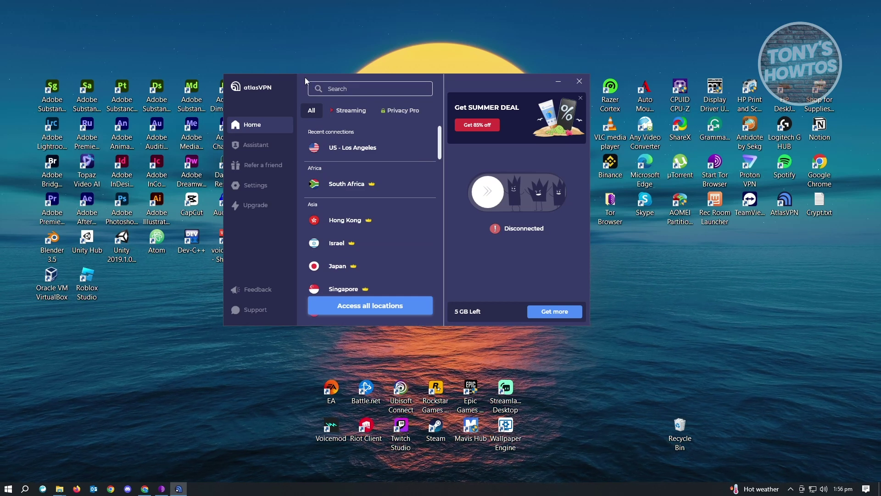
pyautogui.moveTo(305, 78); pyautogui.dragTo(340, 92)
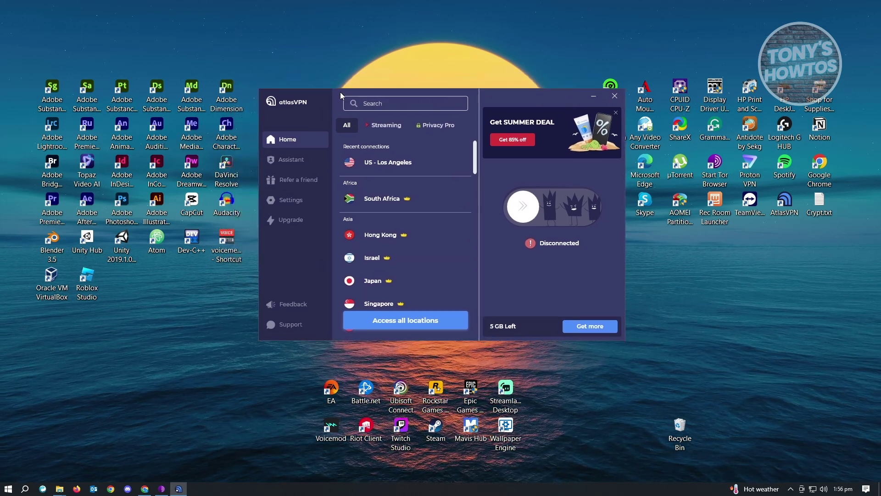
# Step: Close the Atlas VPN window and restore Tor Browser's Privacy & Security settings
pyautogui.click(615, 98)
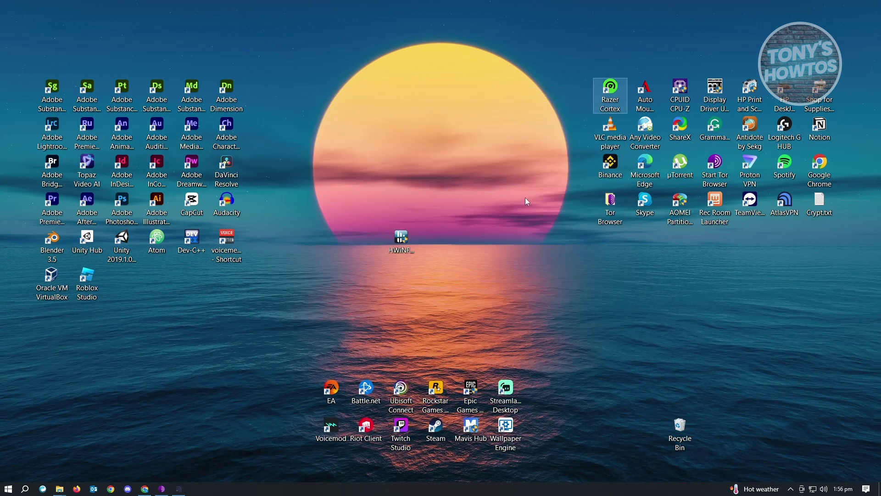
pyautogui.click(161, 488)
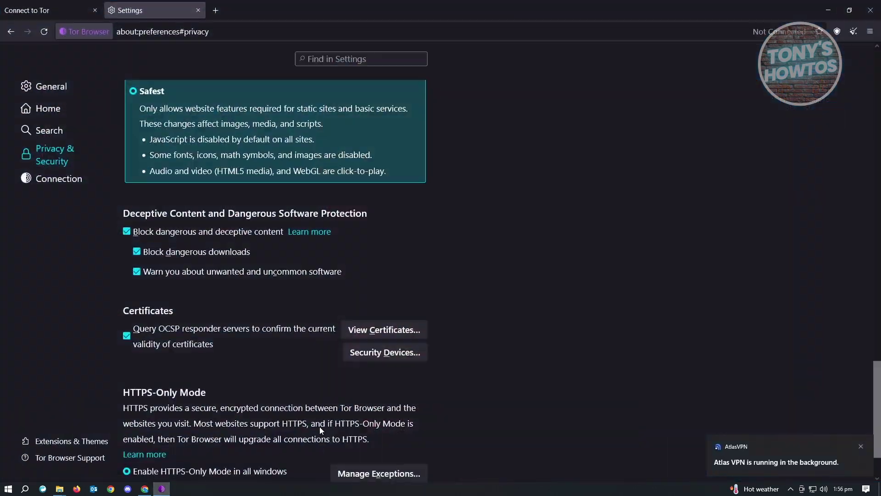